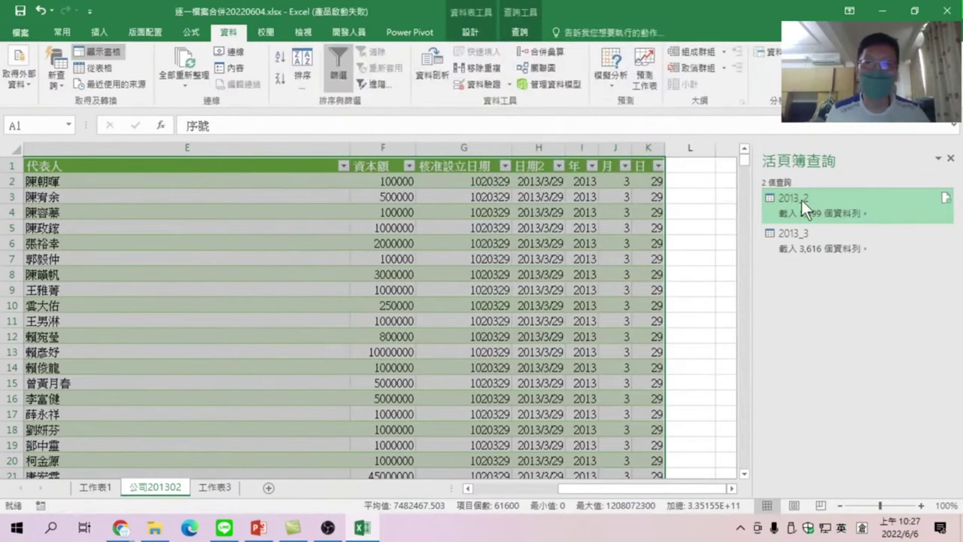
# Open the 2013_2 query from the Workbook Queries pane in the Power Query Editor
pyautogui.moveTo(821, 205)
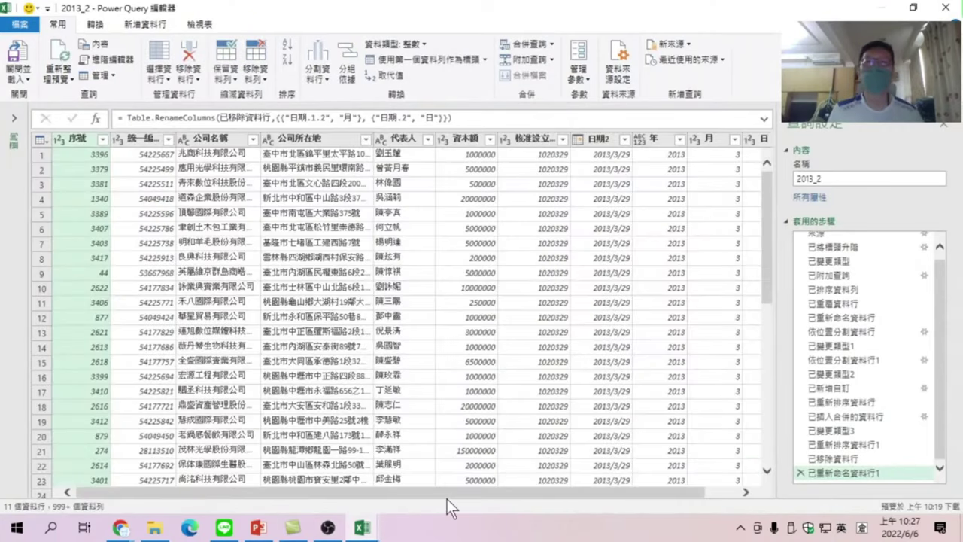
# Scroll to the 日期2 column, select it, and bring up the 新增資料行 (Add Column) commands
pyautogui.moveTo(449, 496); pyautogui.dragTo(597, 478)
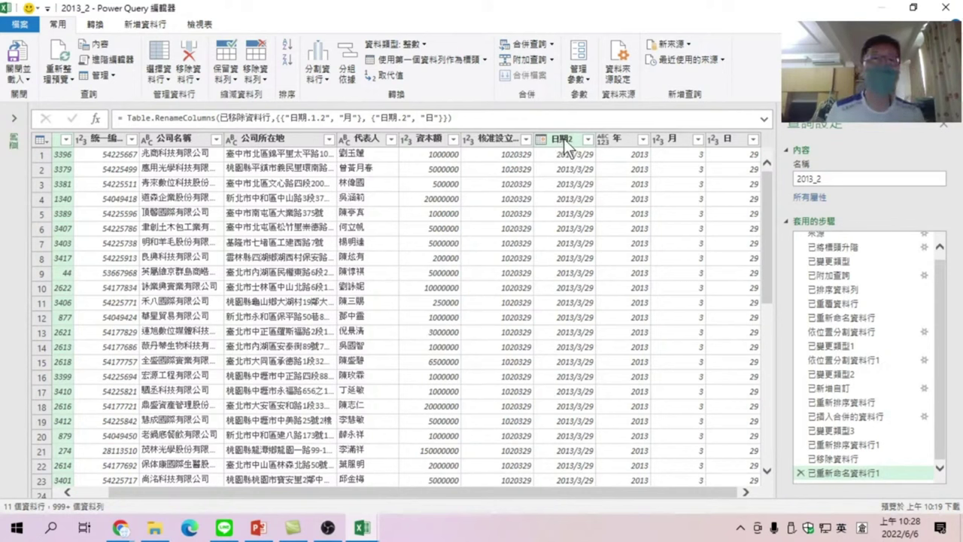
pyautogui.click(564, 139)
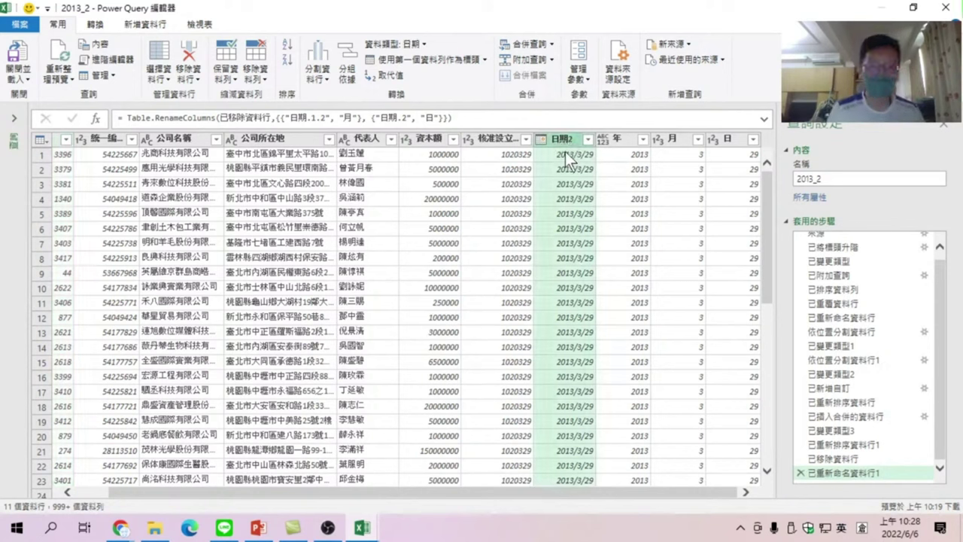
pyautogui.click(154, 25)
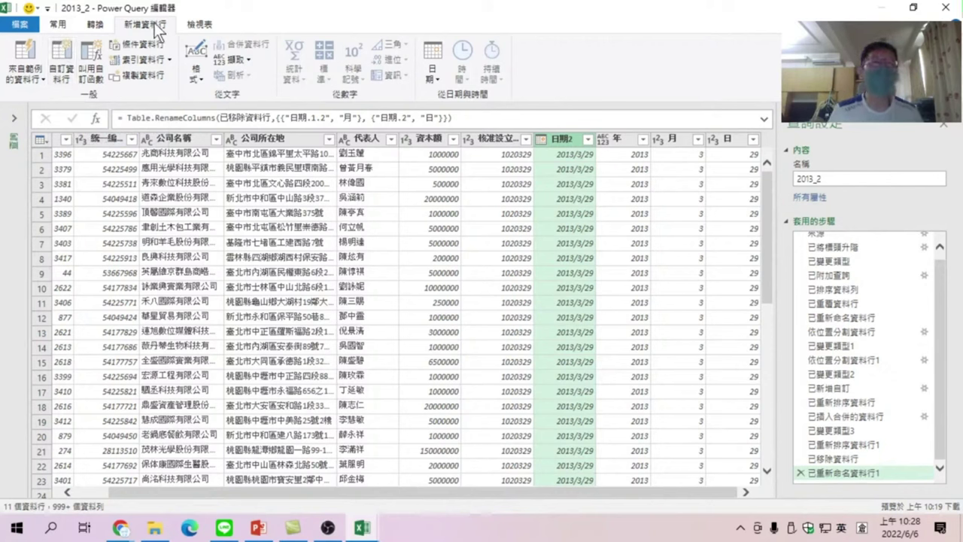
pyautogui.click(67, 45)
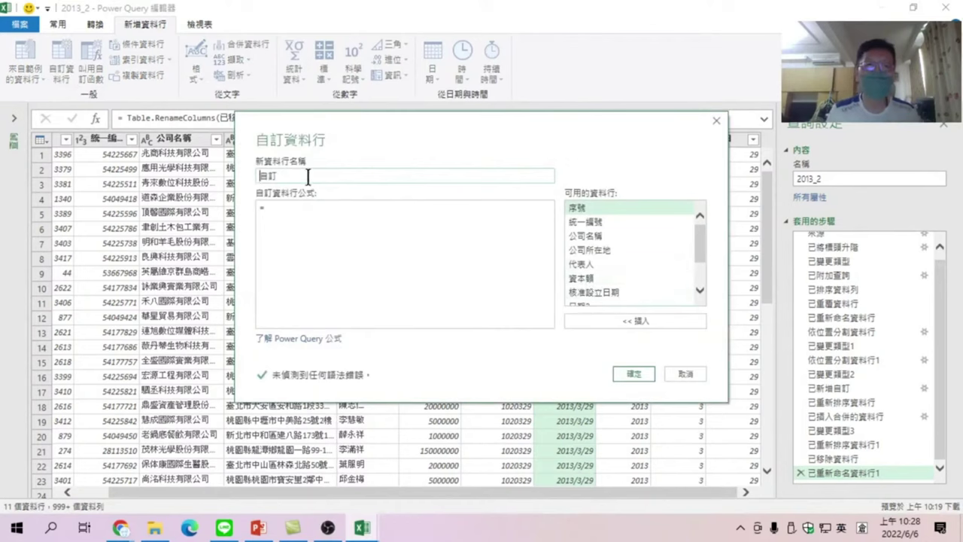
pyautogui.moveTo(305, 176); pyautogui.dragTo(257, 175)
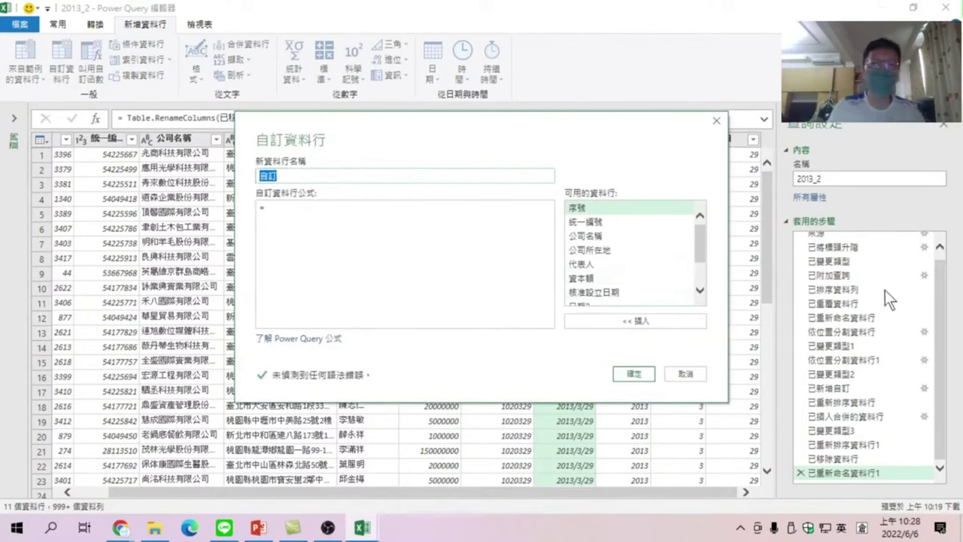
pyautogui.write('週')
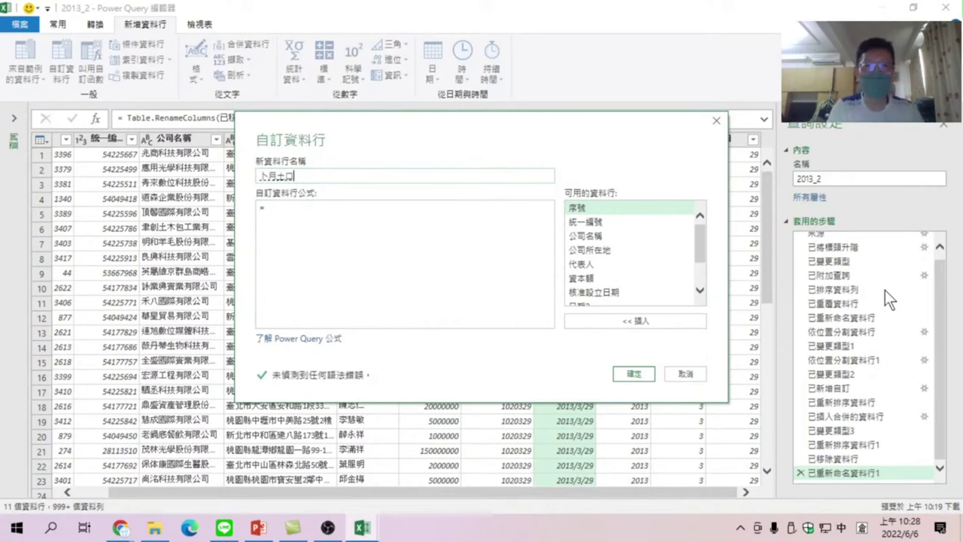
pyautogui.write('曆')
pyautogui.press('shift')
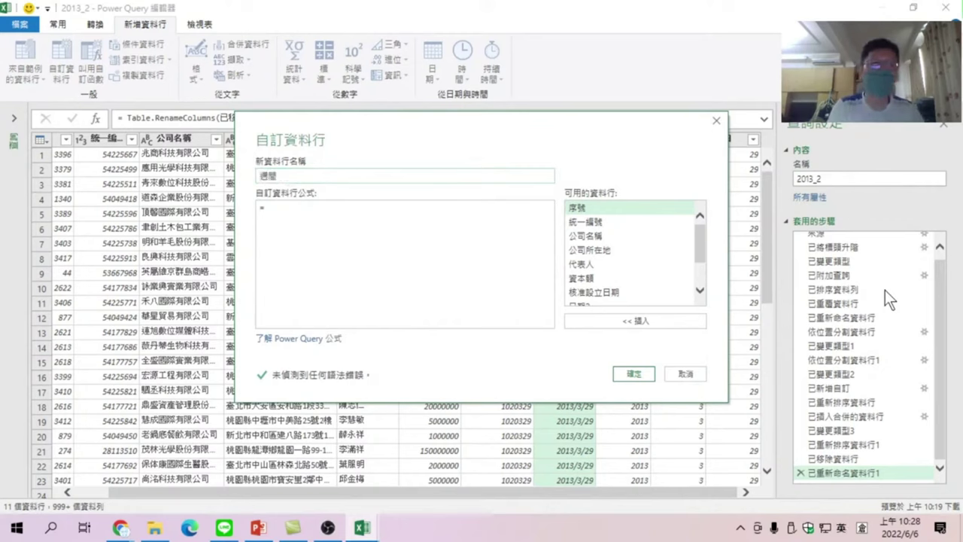
pyautogui.click(355, 214)
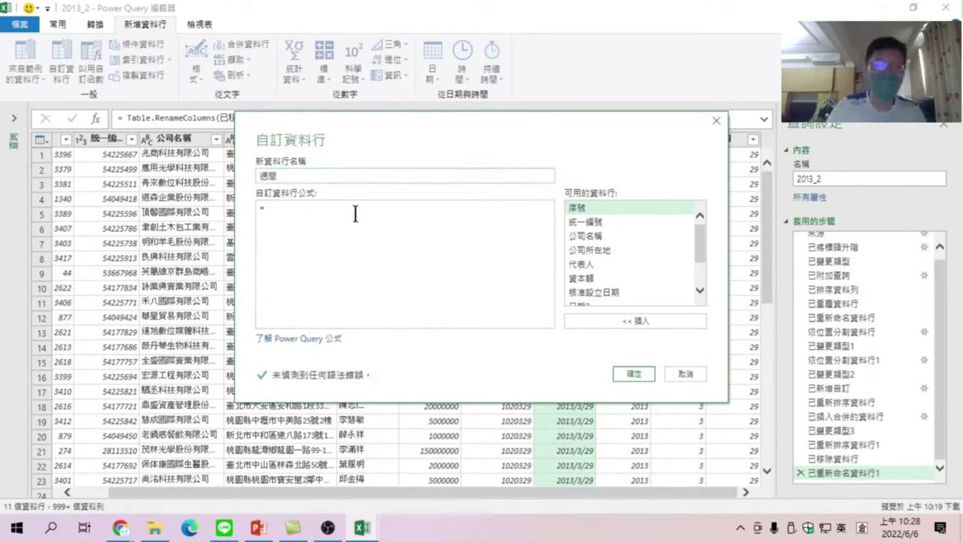
pyautogui.write('w')
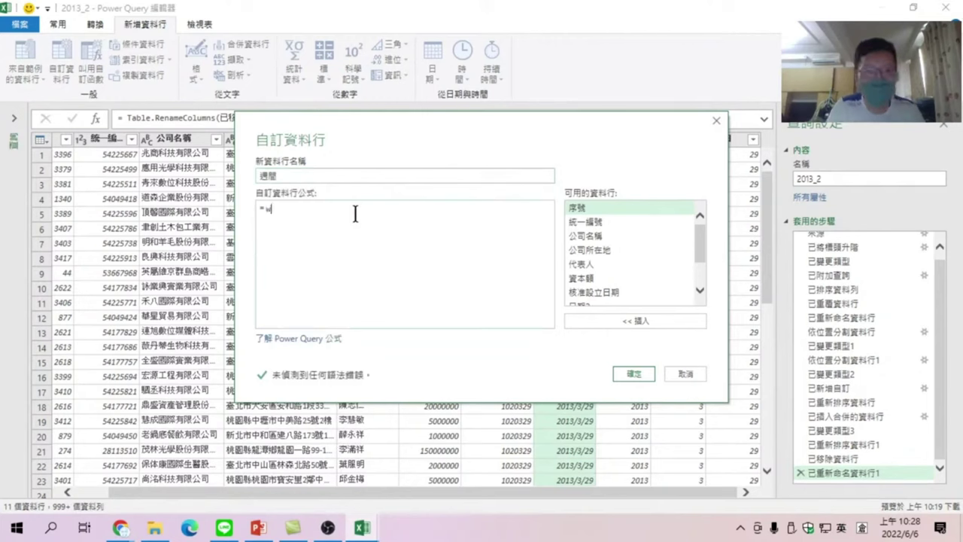
pyautogui.write('ee')
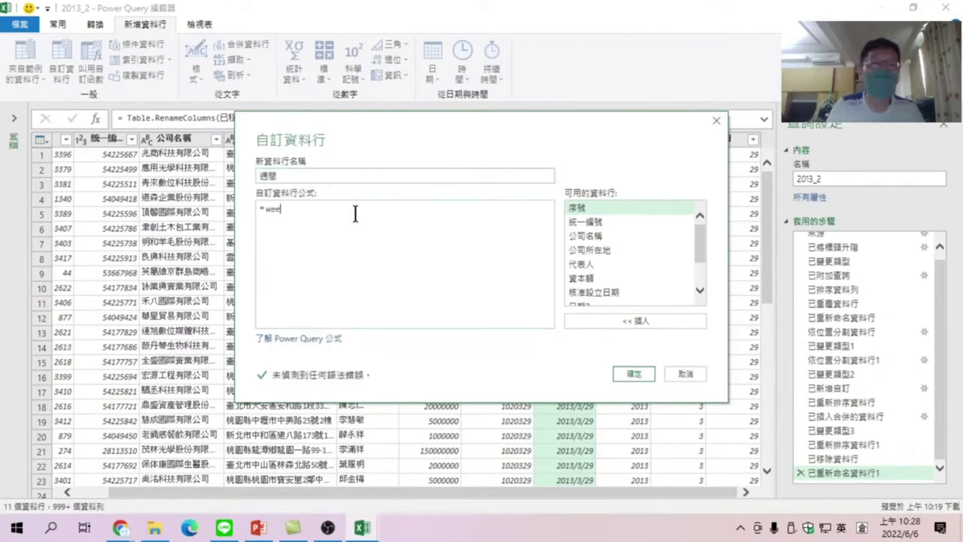
pyautogui.write('kday')
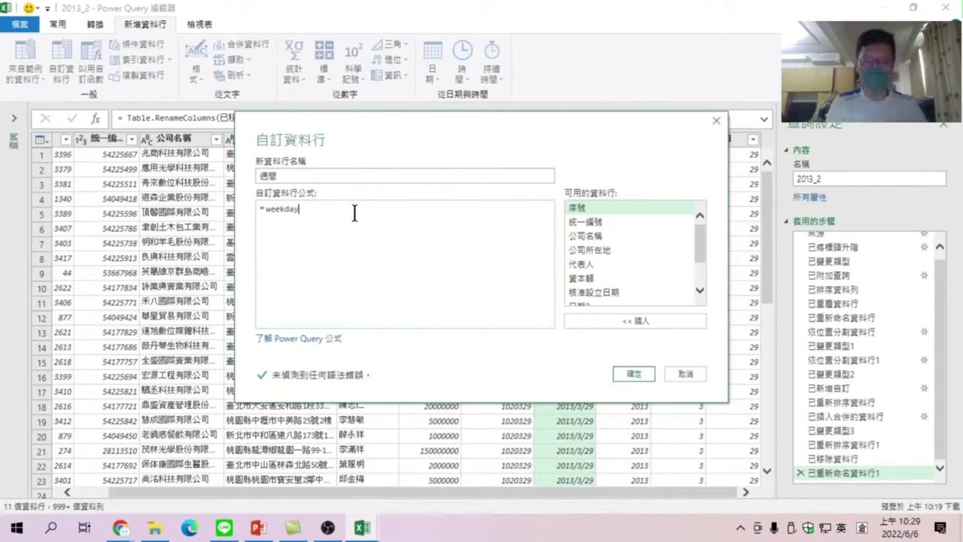
pyautogui.write('(')
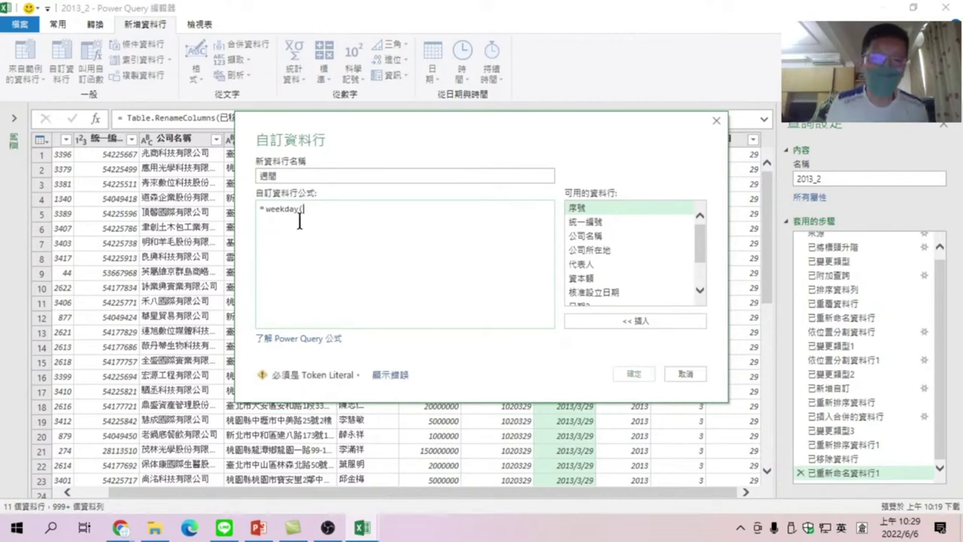
pyautogui.scroll(-2, 701, 287)
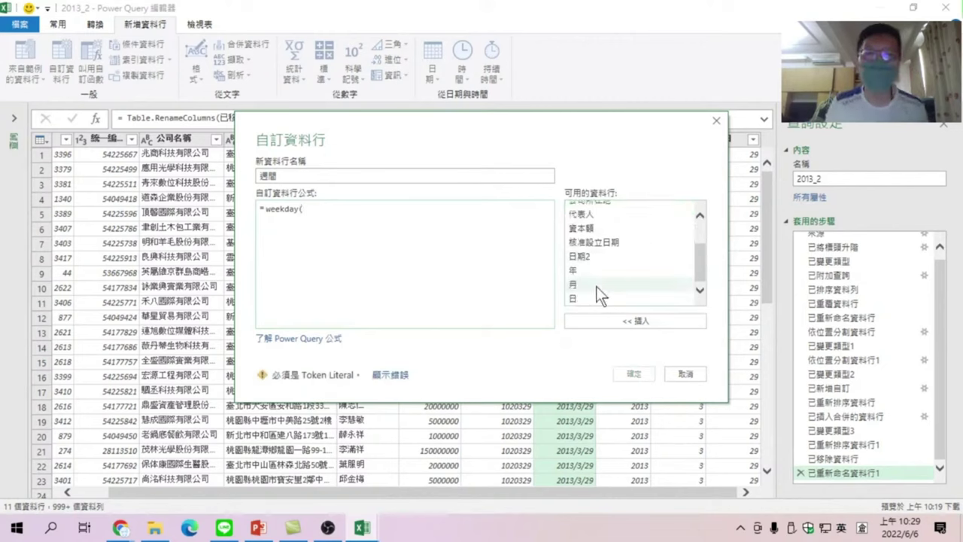
pyautogui.scroll(1, 590, 270)
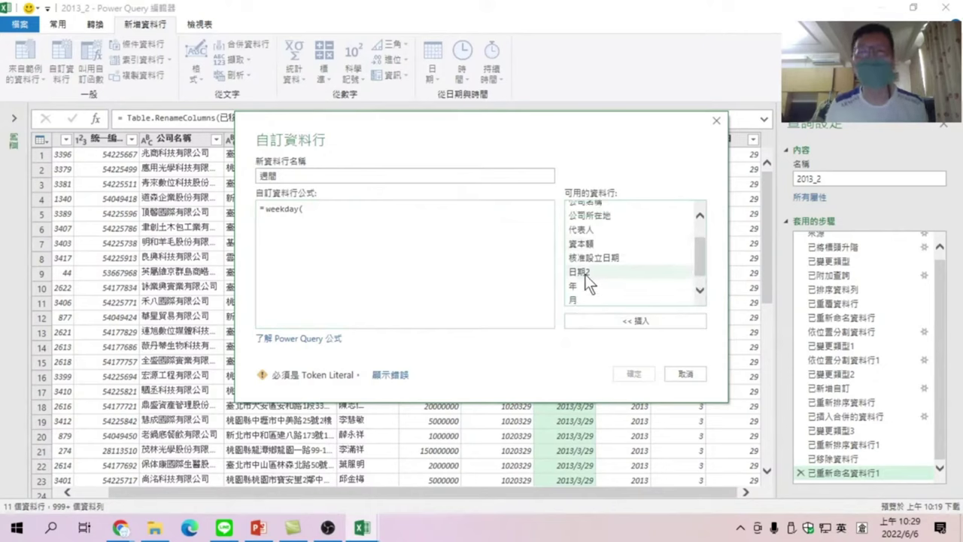
pyautogui.doubleClick(584, 274)
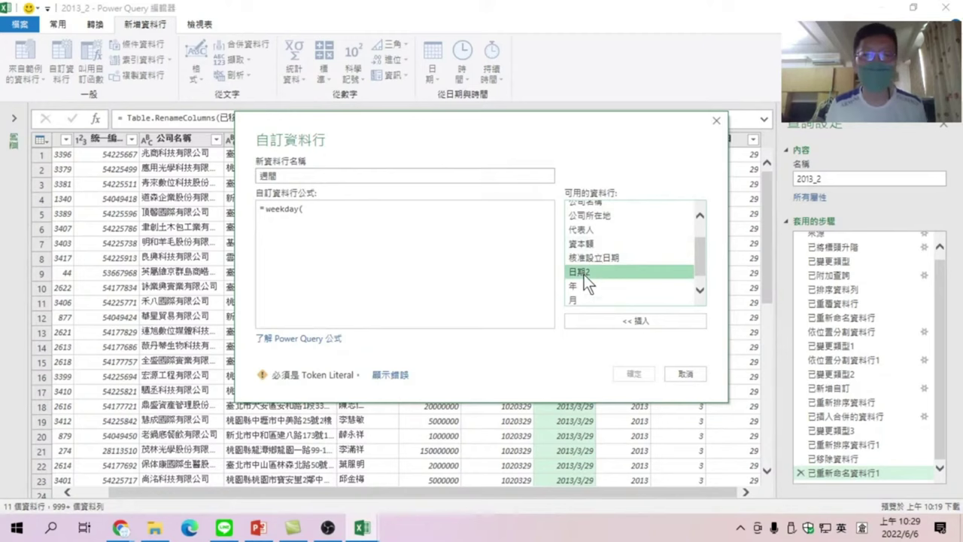
pyautogui.write(')')
pyautogui.press('BackSpace')
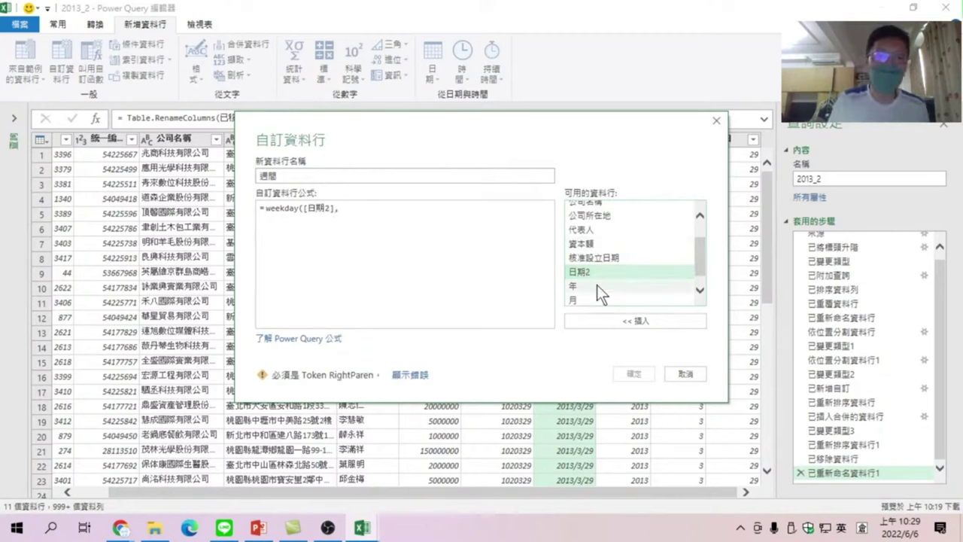
pyautogui.write(',2)')
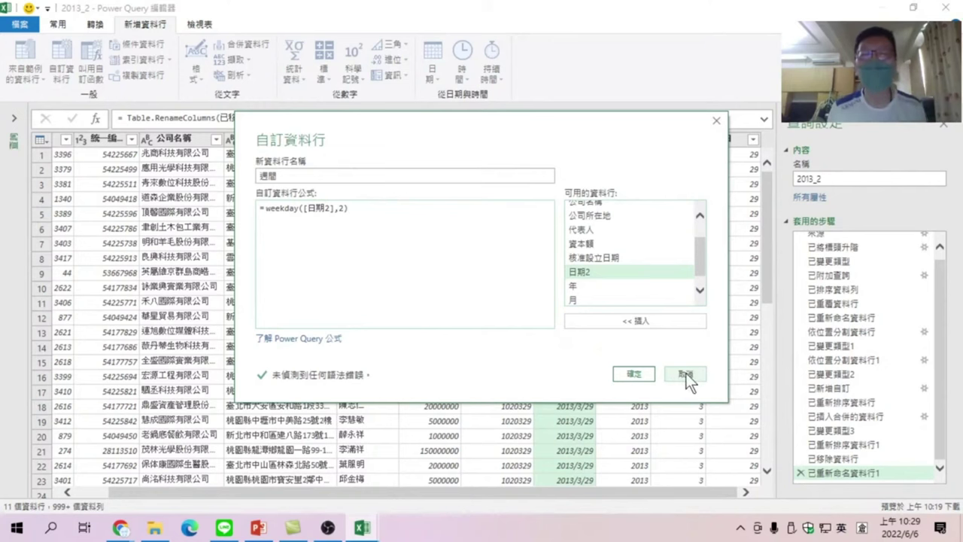
pyautogui.click(686, 374)
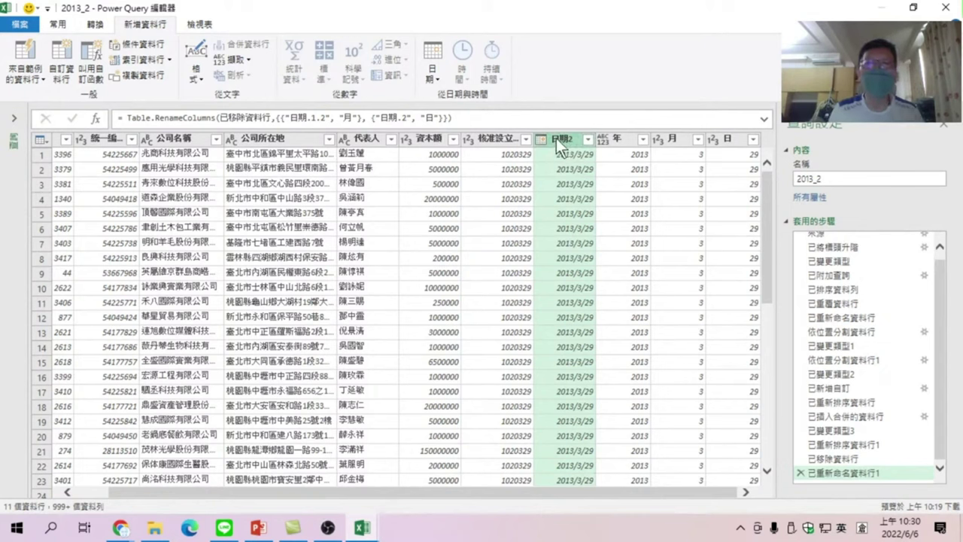
# Duplicate the 日期2 column so a 日期2 - 複製 copy appears
pyautogui.rightClick(561, 140)
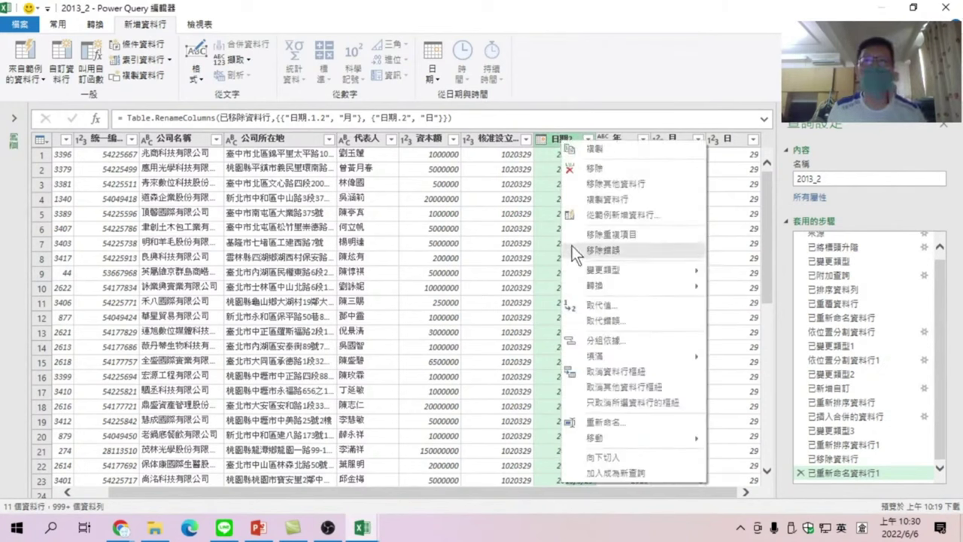
pyautogui.moveTo(586, 271)
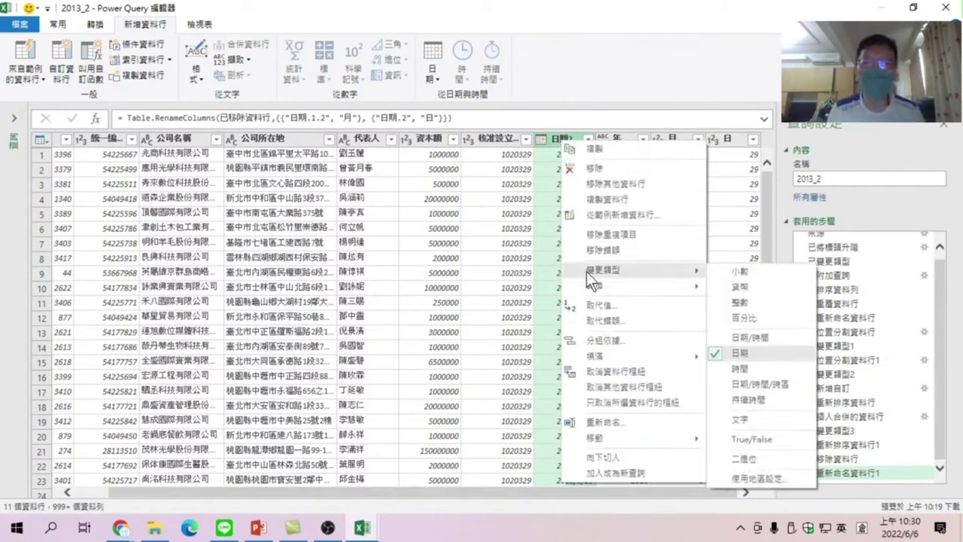
pyautogui.click(599, 198)
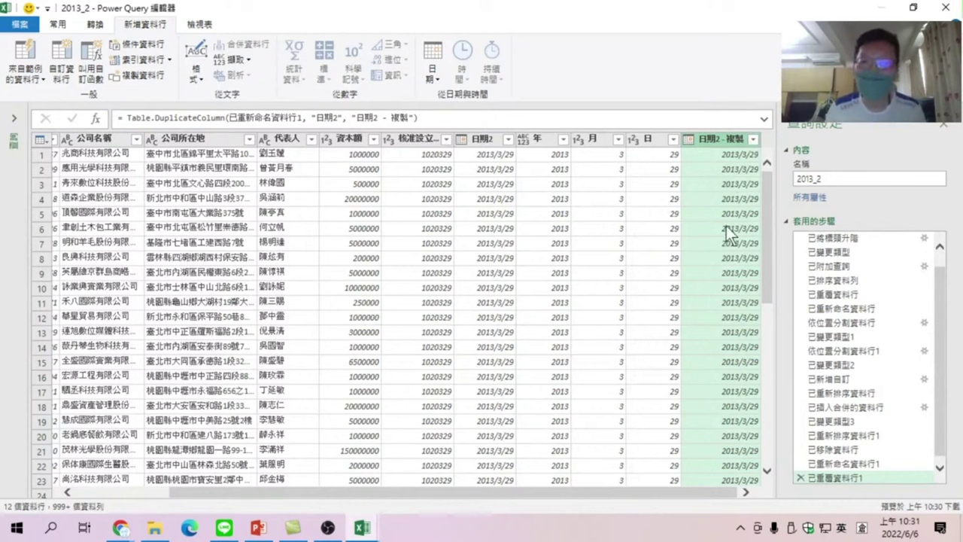
# Convert the 日期2 - 複製 dates to weekday names with 轉換 > 日 > 星期幾名稱
pyautogui.rightClick(713, 137)
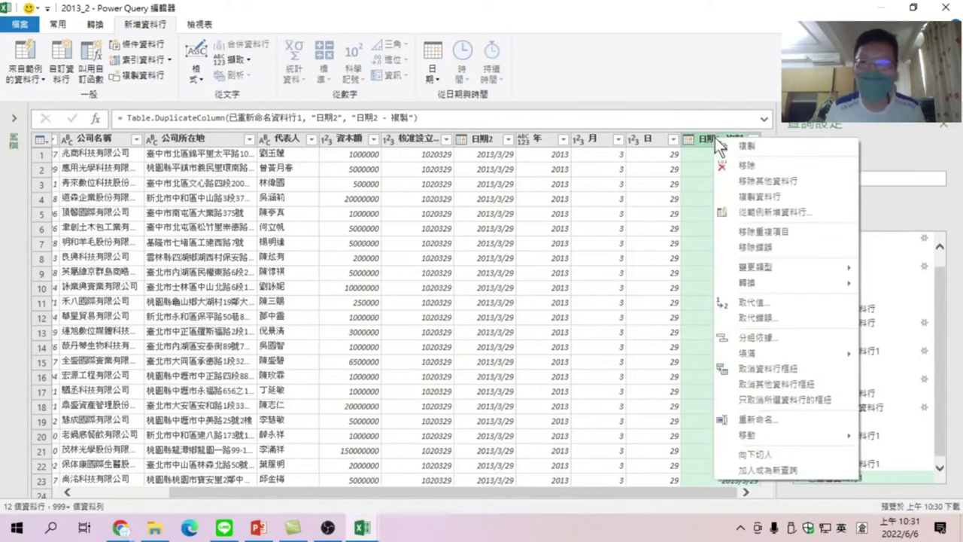
pyautogui.moveTo(748, 281)
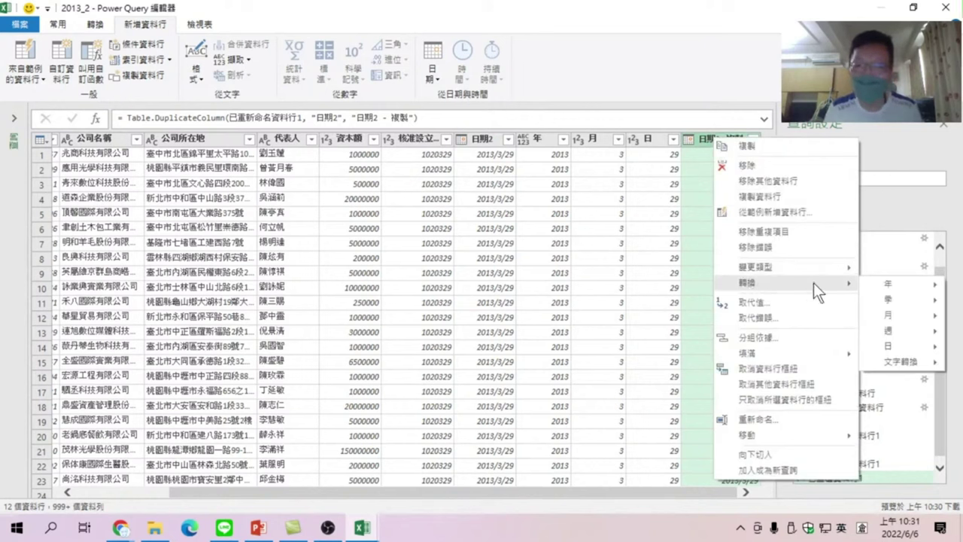
pyautogui.moveTo(888, 329)
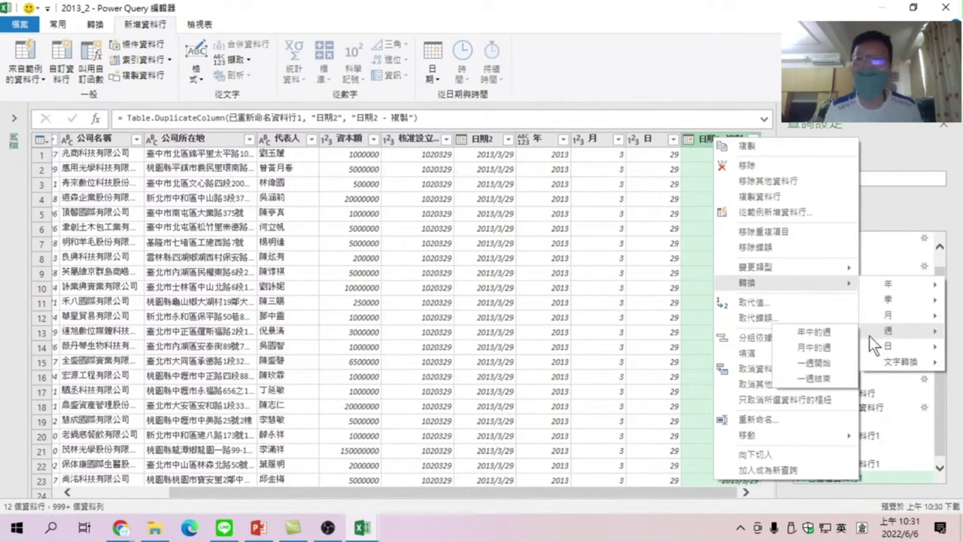
pyautogui.moveTo(873, 347)
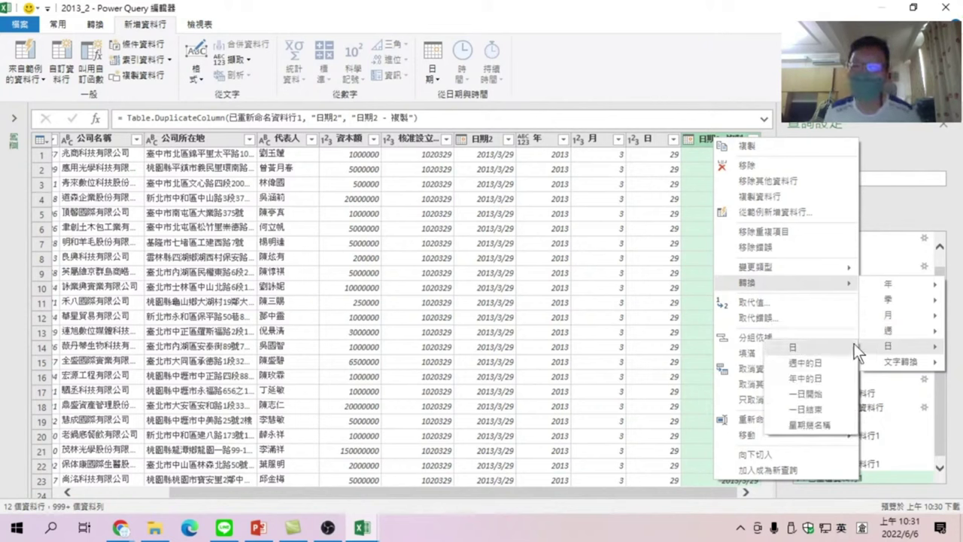
pyautogui.click(804, 427)
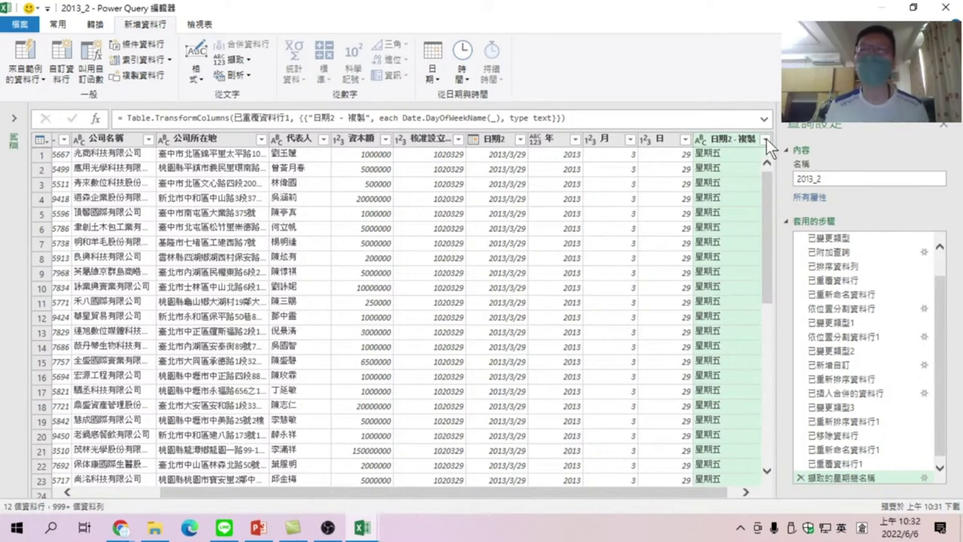
# Filter 日期2 - 複製 keeping every weekday after loading all values, then begin renaming that column
pyautogui.click(766, 138)
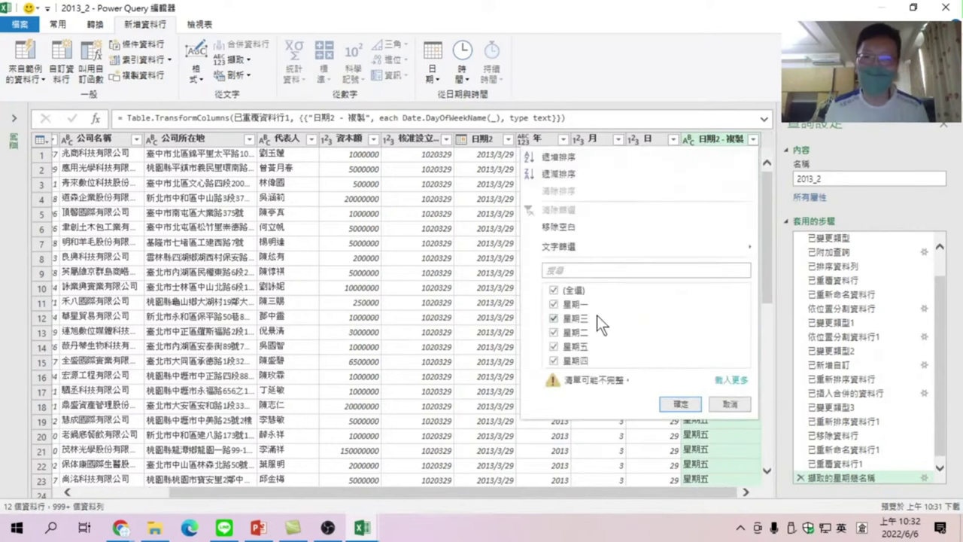
pyautogui.click(728, 381)
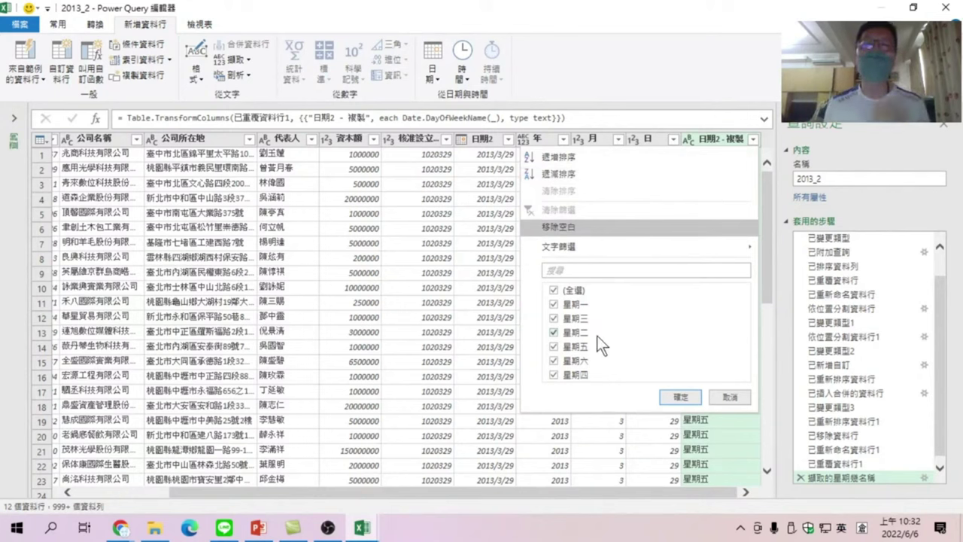
pyautogui.click(686, 397)
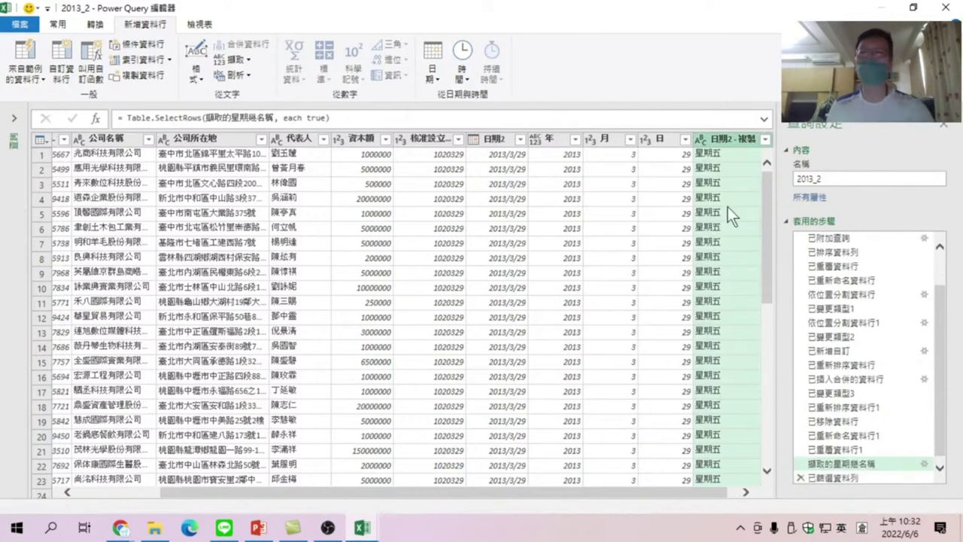
pyautogui.rightClick(728, 138)
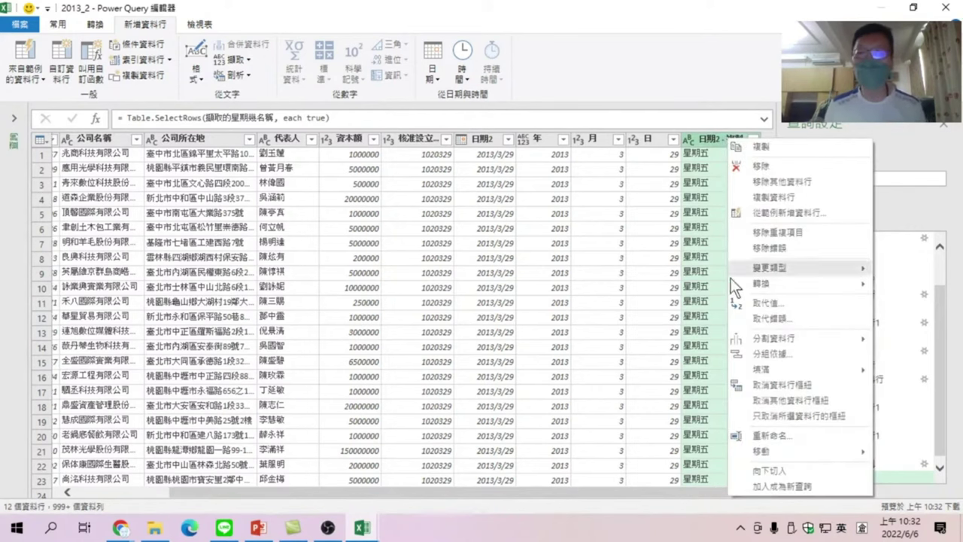
pyautogui.click(773, 435)
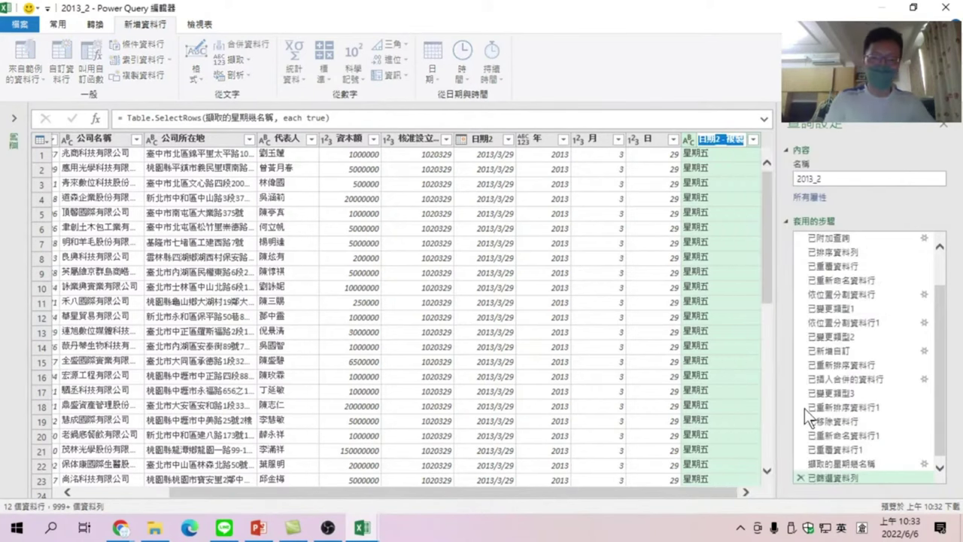